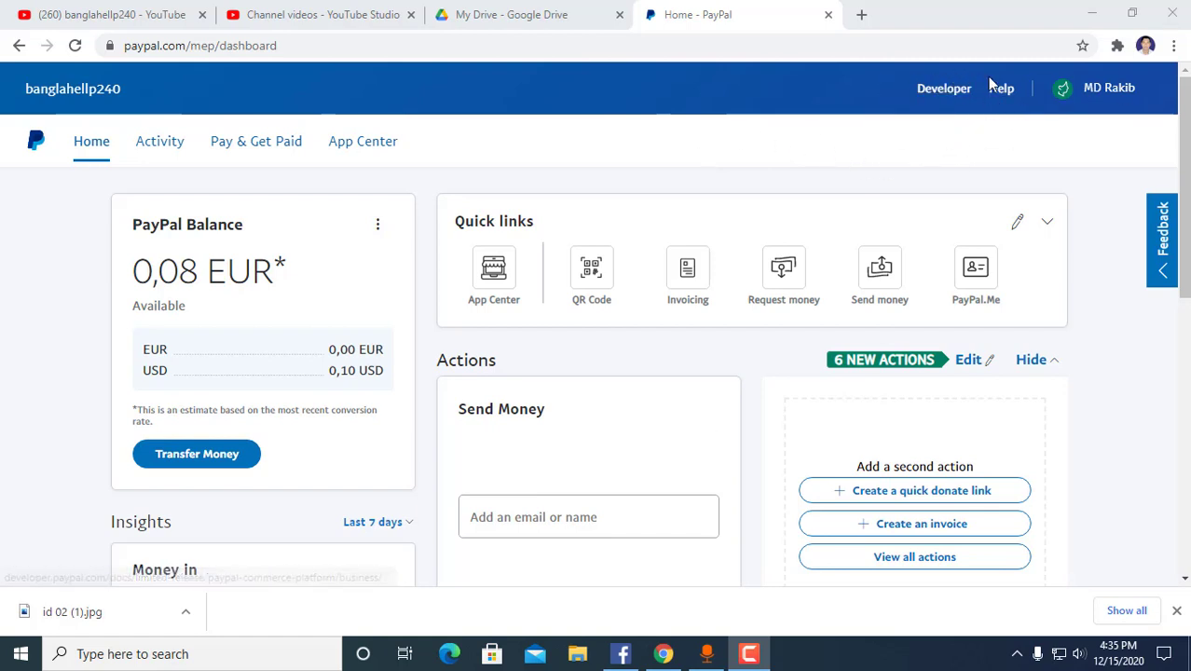
- Open the name change form from the personal information section of the profile settings
mouse_move(1114, 89)
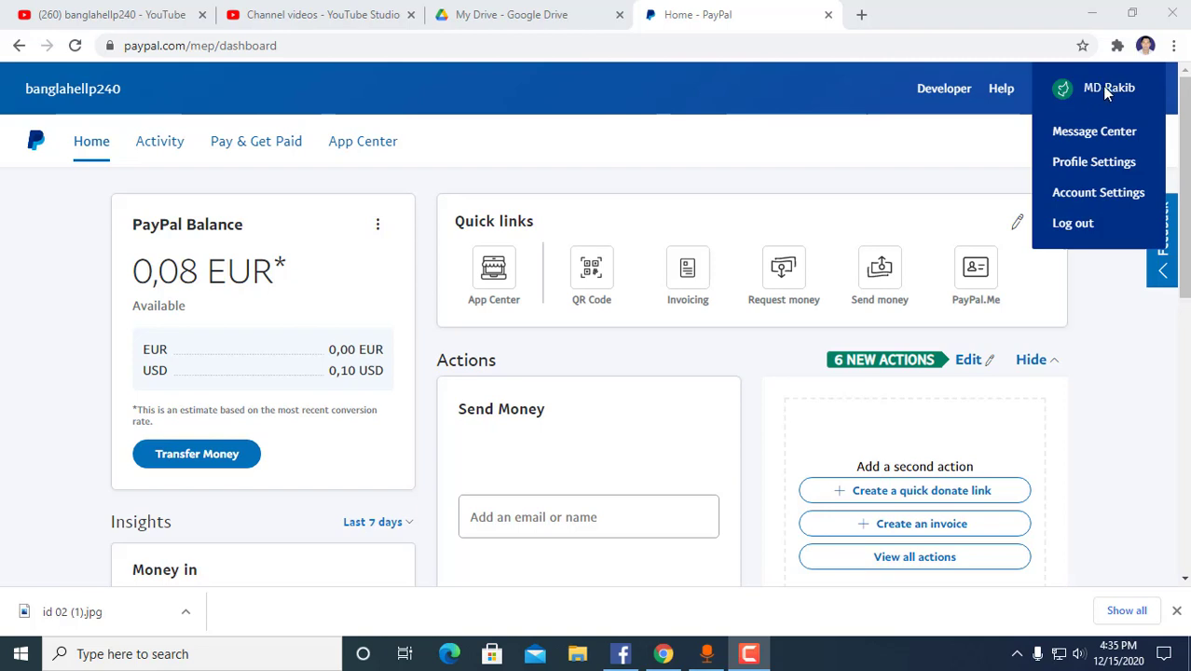
left_click(1091, 164)
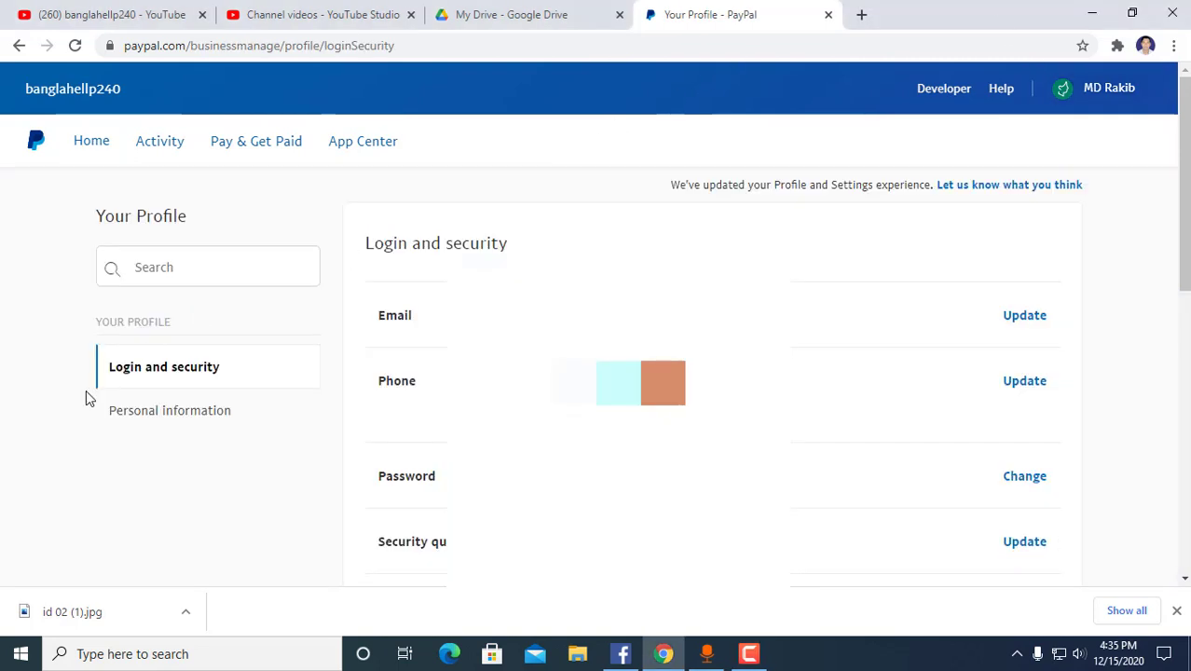
left_click(165, 417)
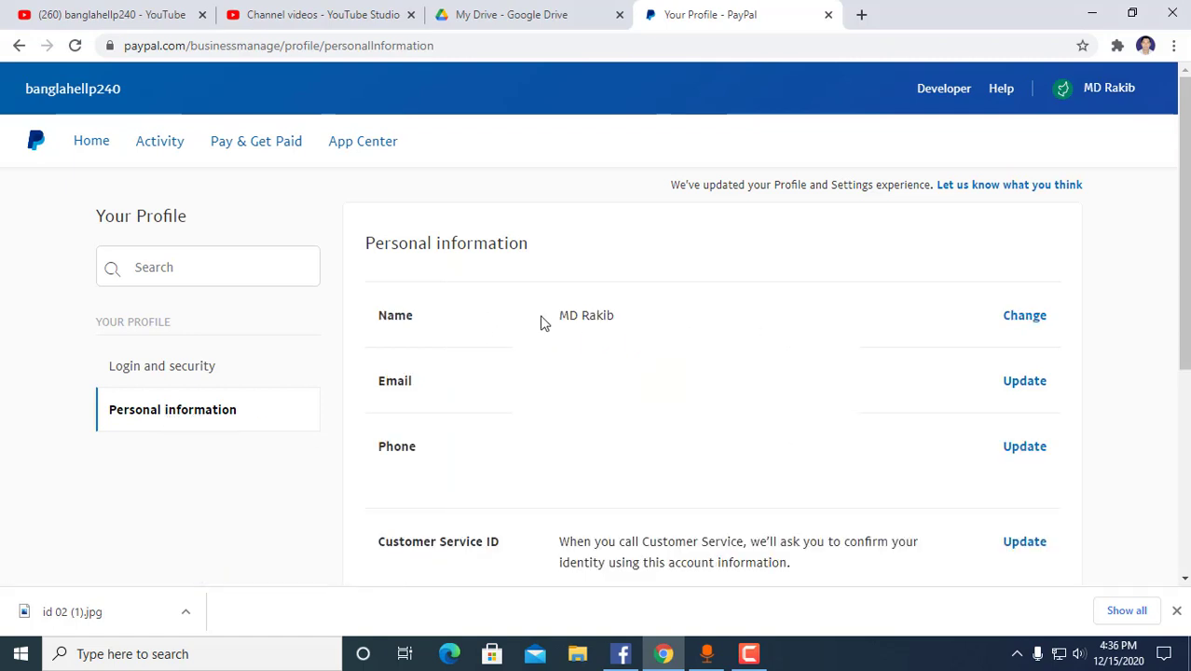
left_click(1035, 321)
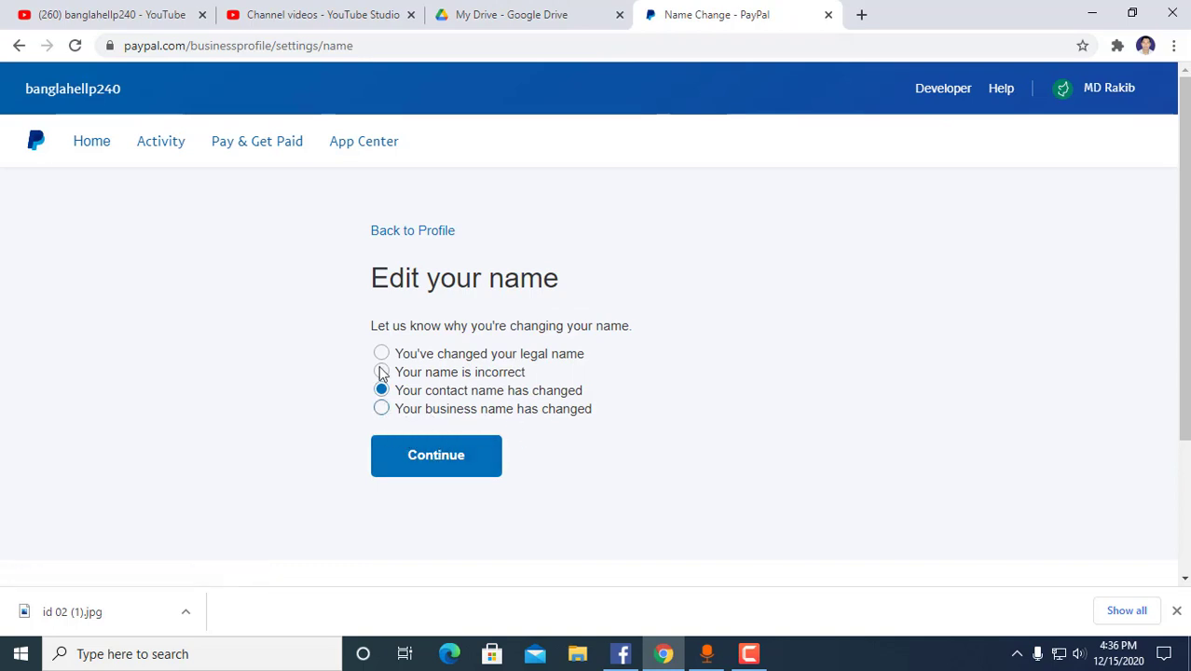
- Continue with "Your contact name has changed" as the reason and proceed to the document upload form
left_click(415, 454)
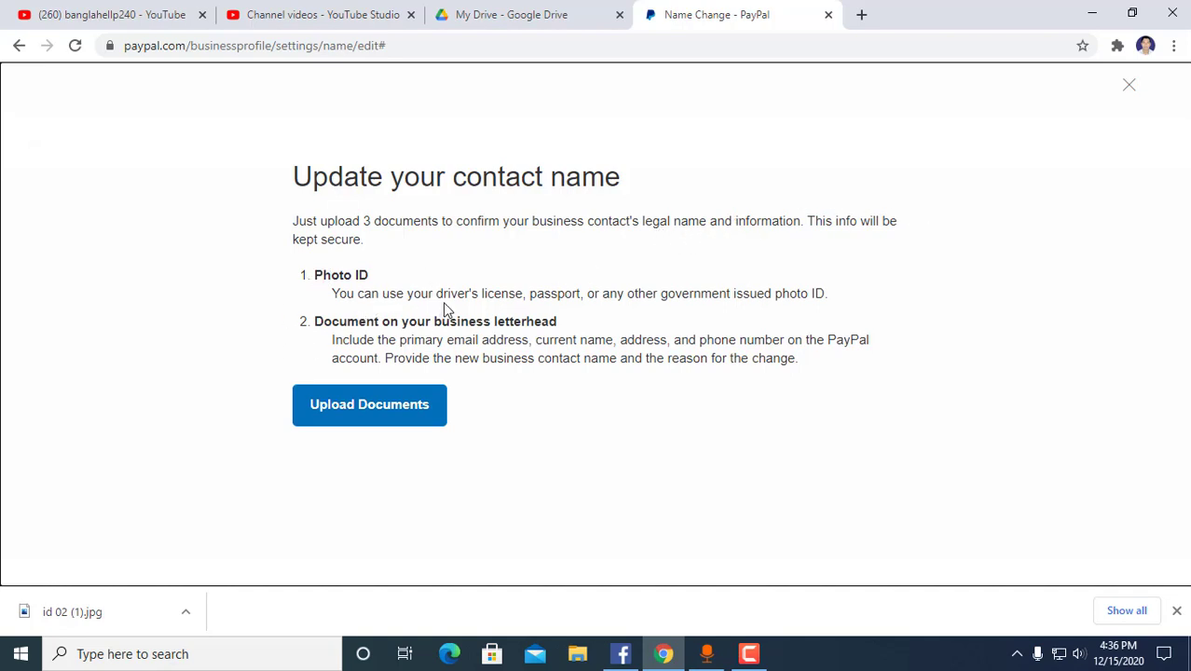
left_click_drag(620, 297, 820, 296)
left_click(876, 306)
left_click(364, 415)
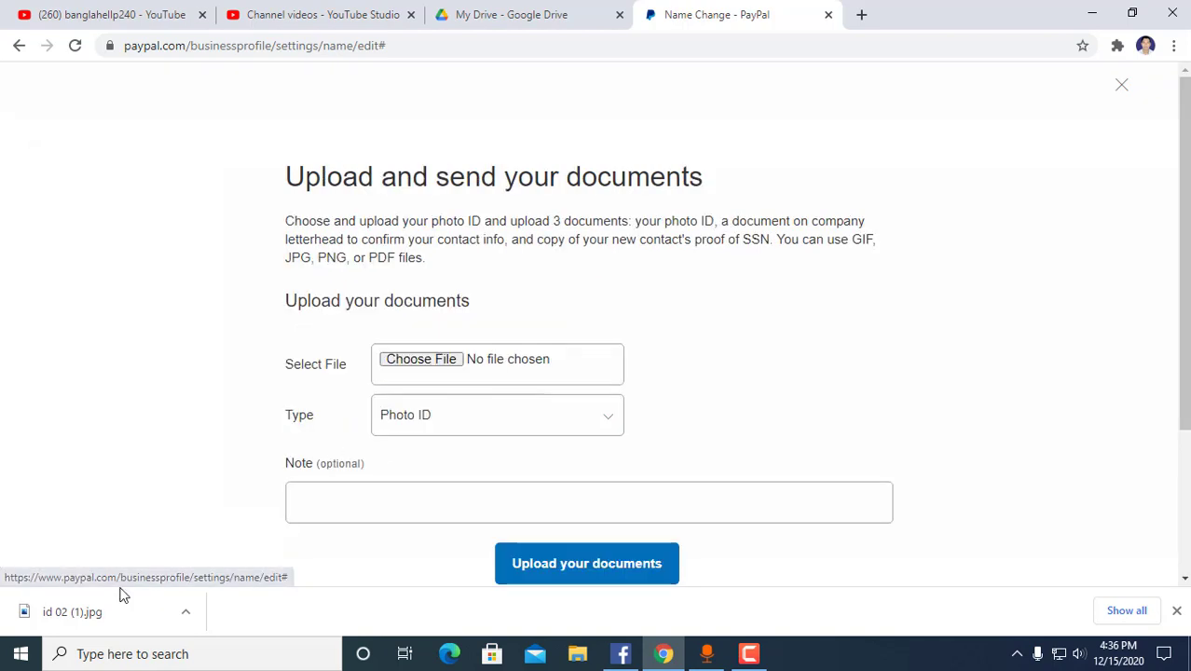
left_click(451, 356)
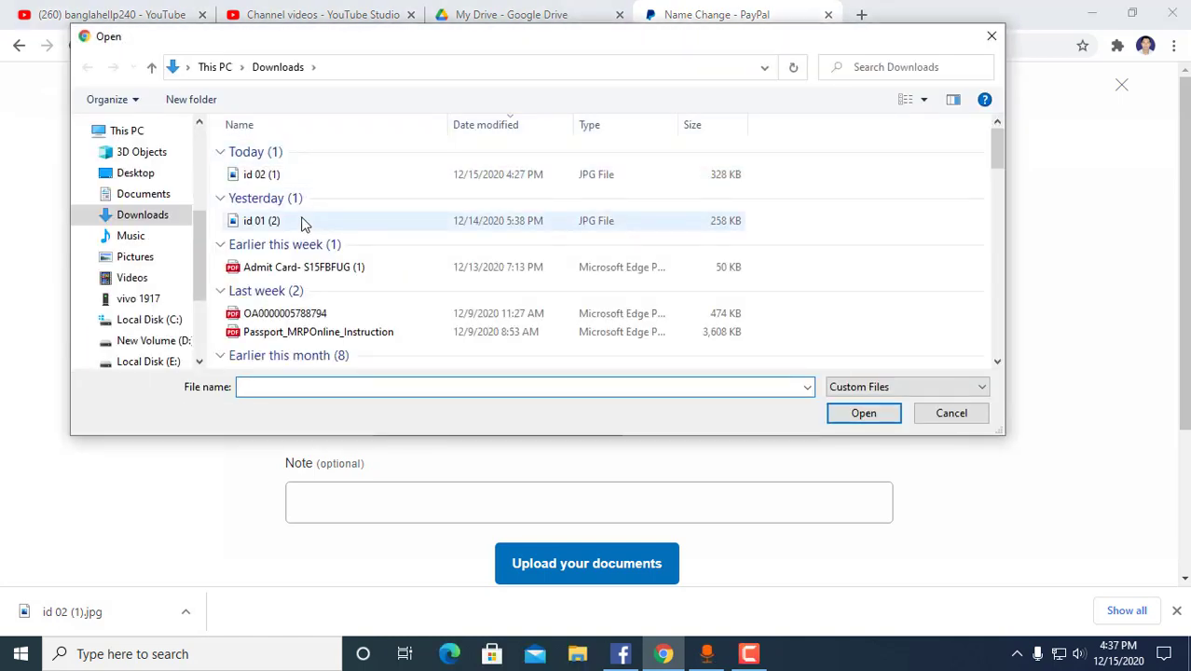
left_click(322, 179)
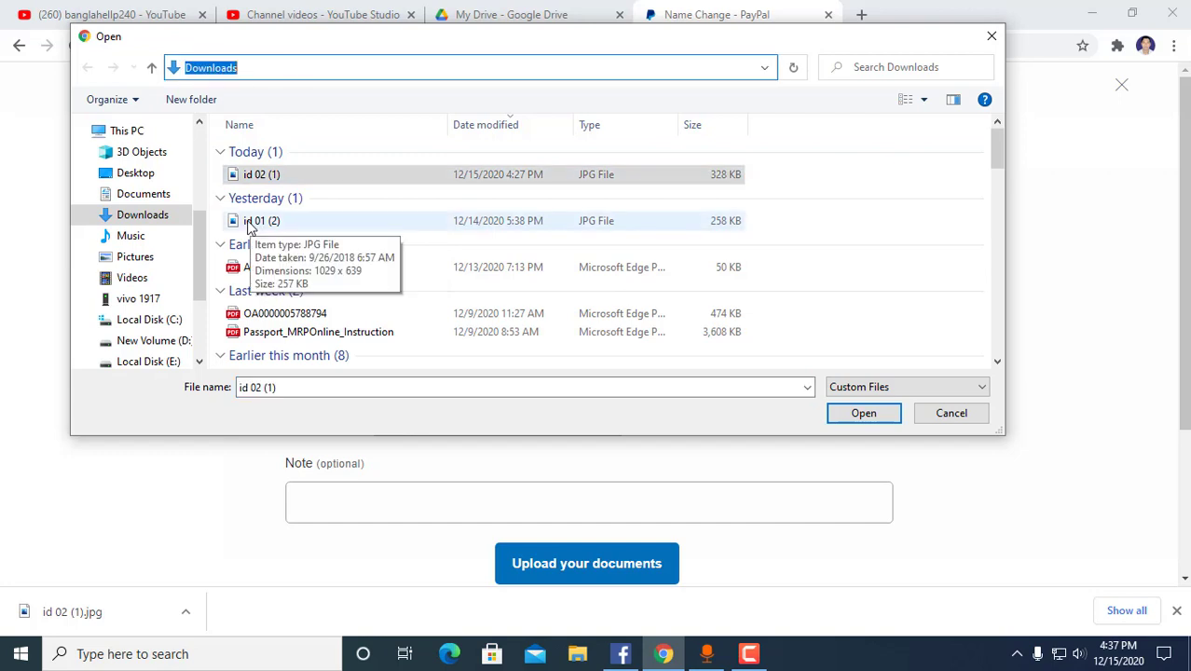
double_click(252, 222)
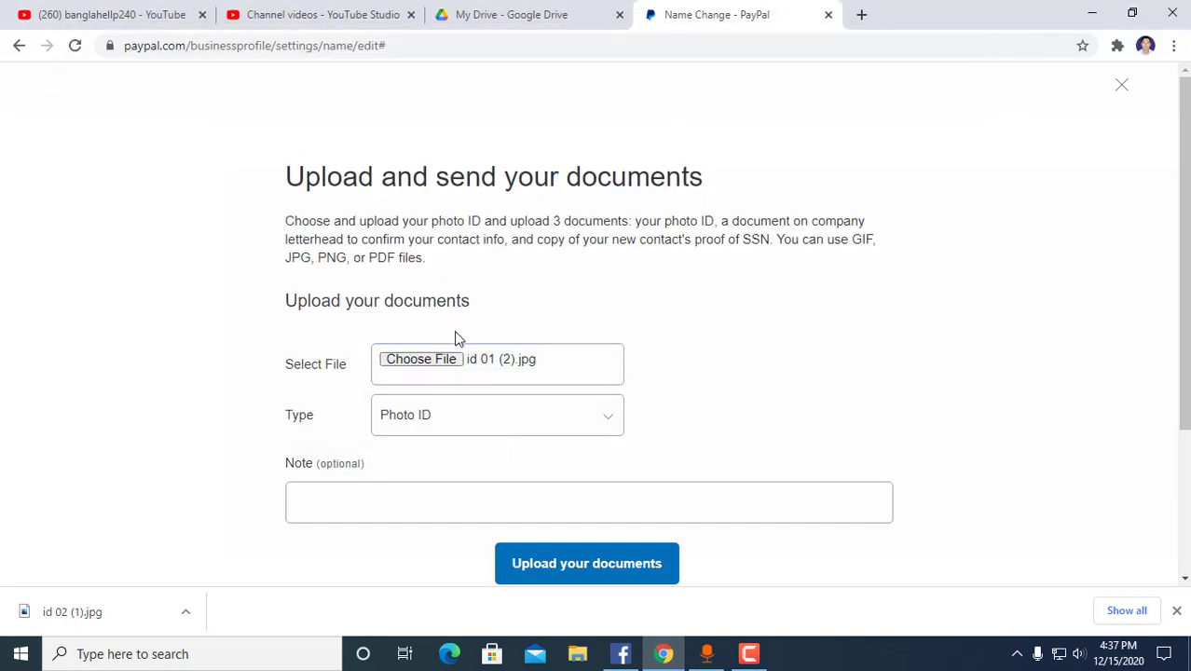
left_click(425, 415)
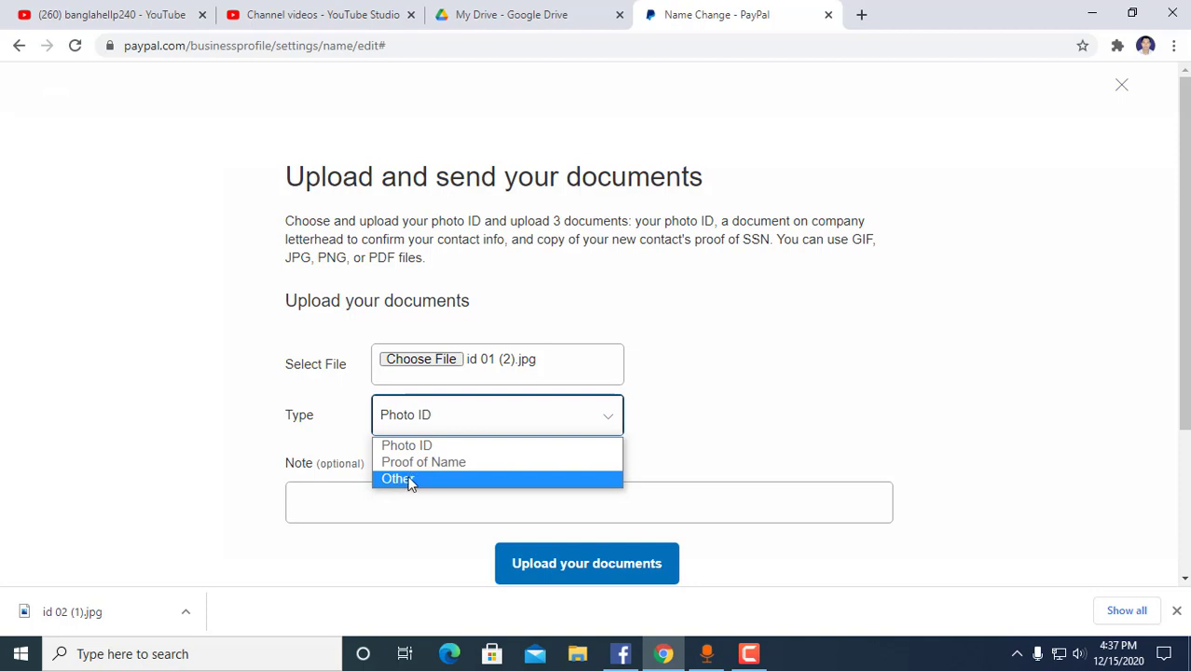
left_click(468, 412)
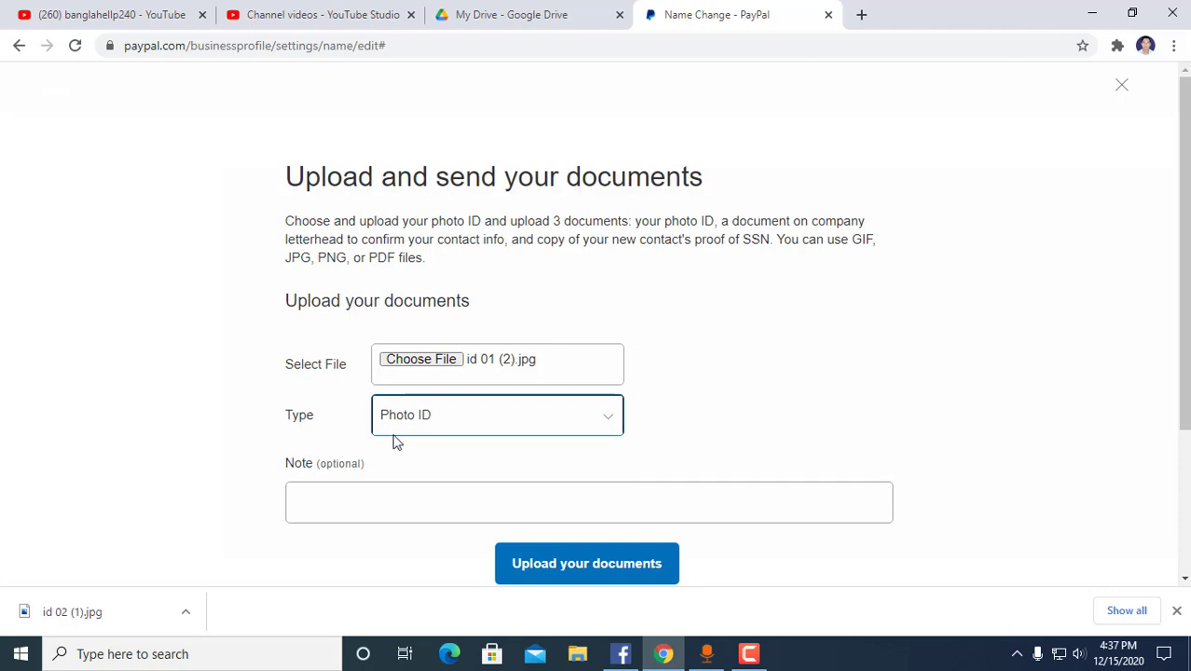
left_click(447, 364)
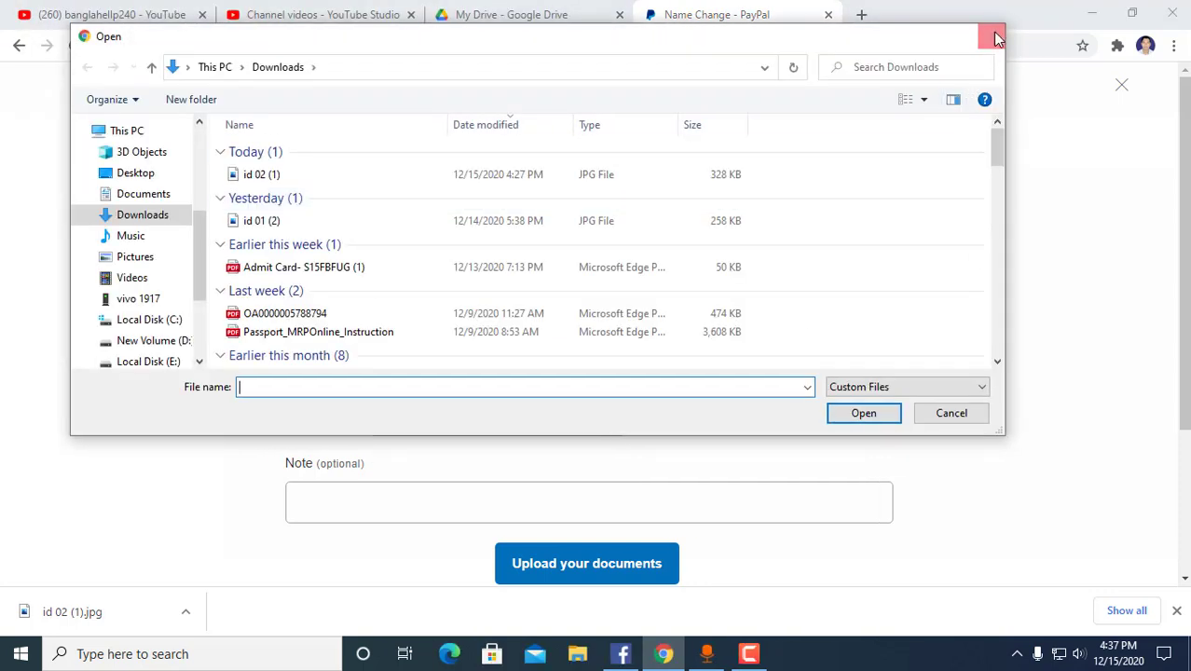
left_click(992, 36)
scroll(694, 370, "down", 3)
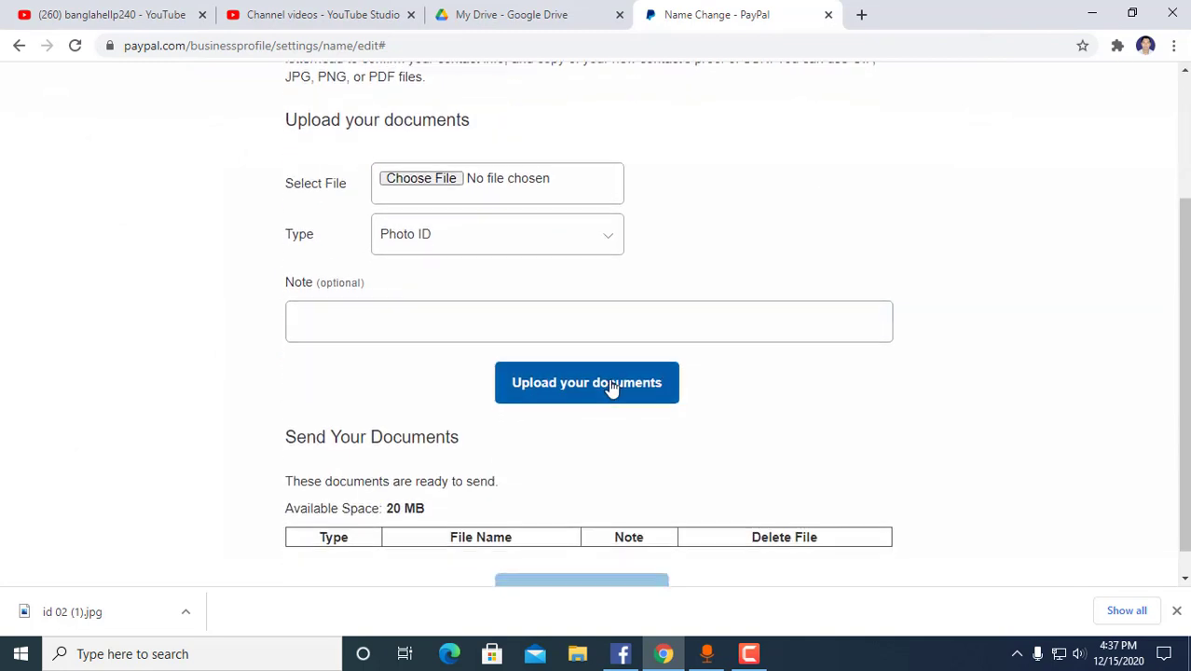
left_click(552, 360)
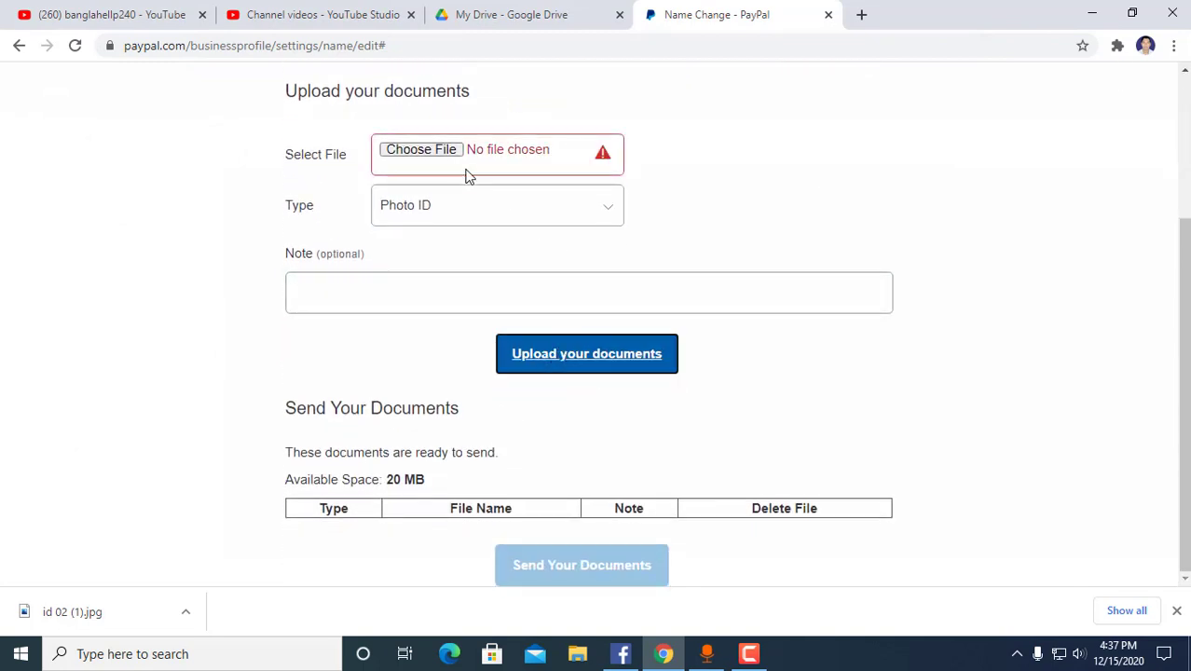
- Upload id 01 (2).jpg from the Downloads folder as a Photo ID document
left_click(431, 151)
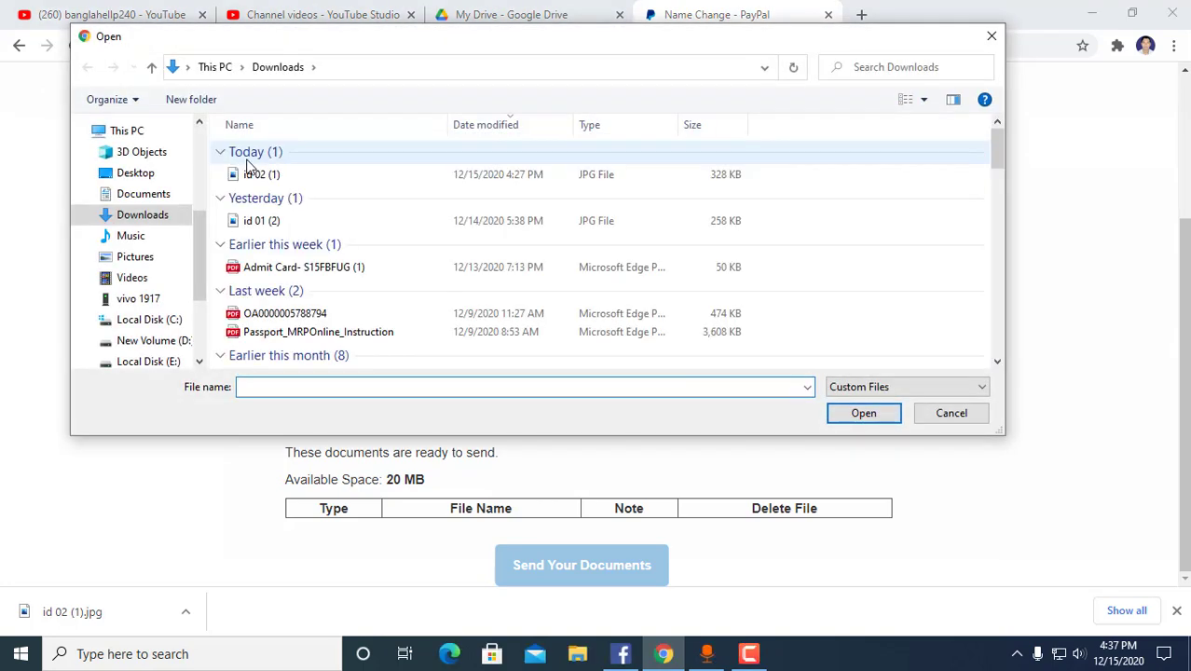
left_click(266, 220)
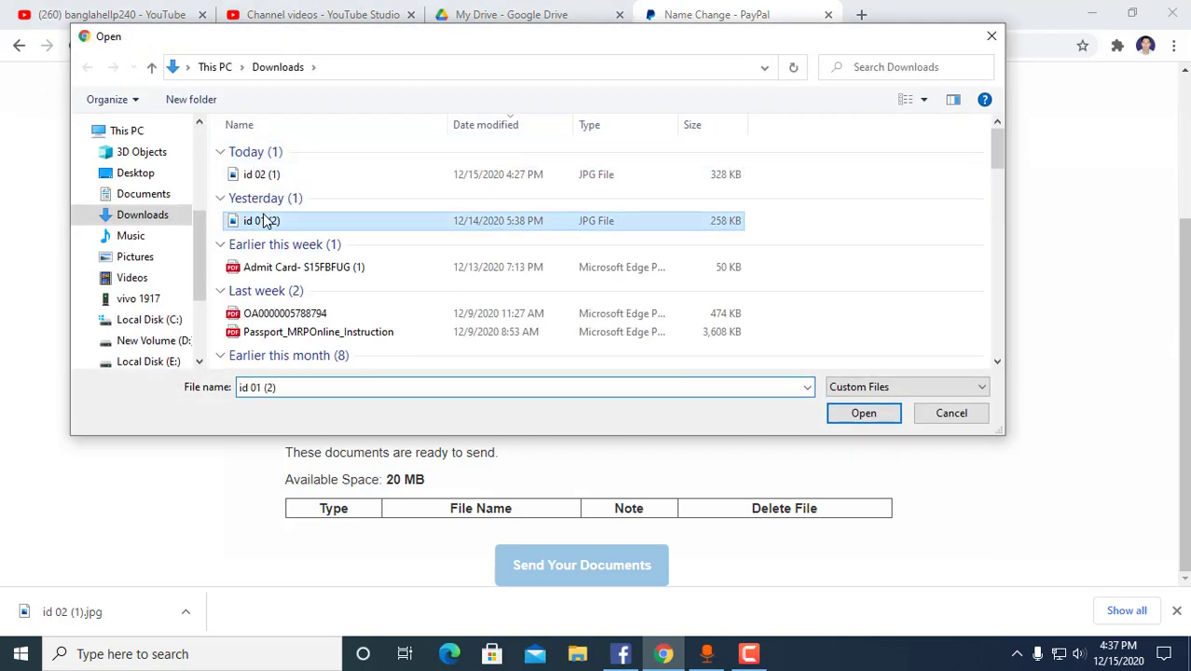
double_click(266, 220)
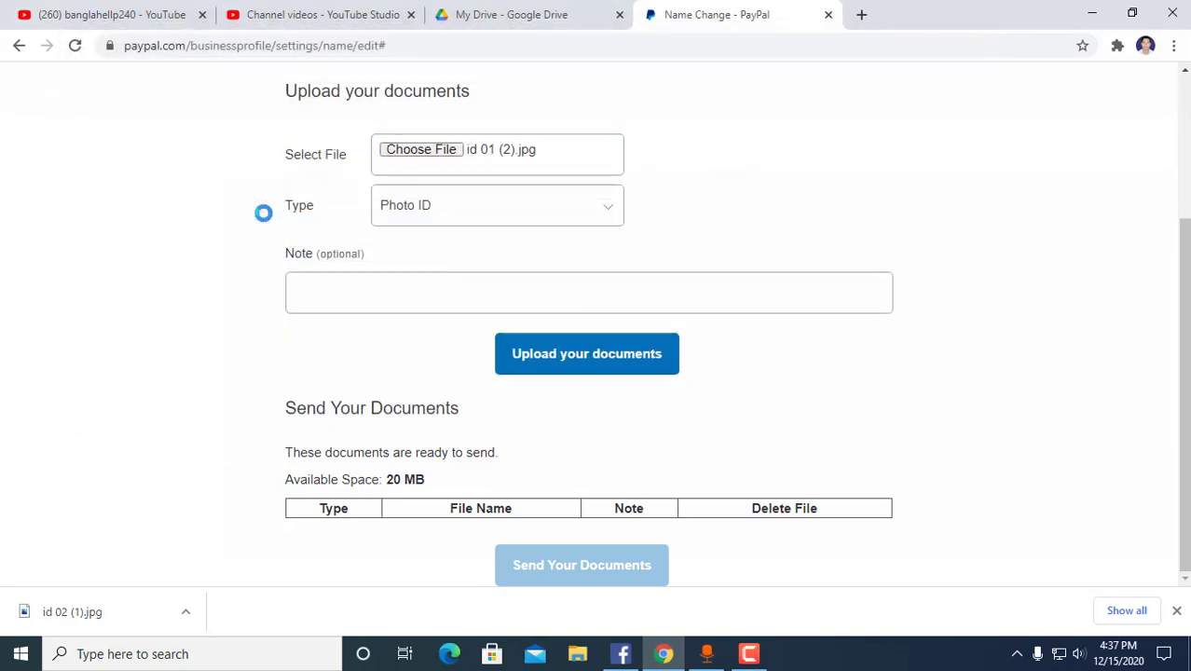
left_click(536, 376)
scroll(500, 308, "down", 3)
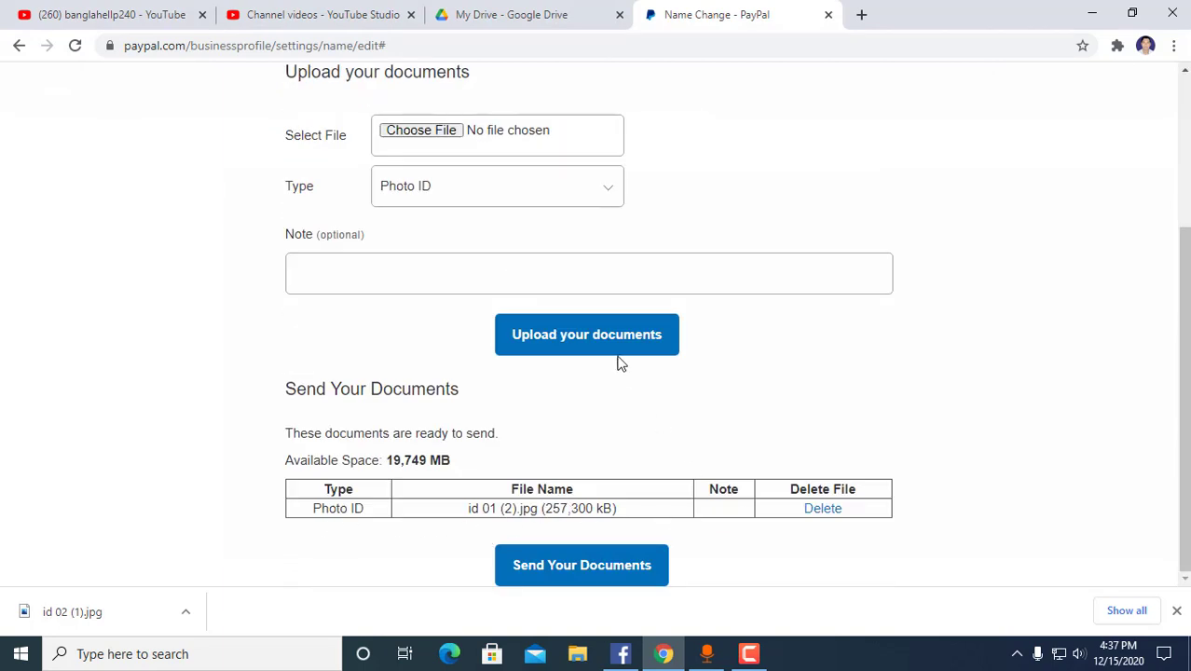
- Upload id 02 (1).jpg from the Downloads folder as a second Photo ID document
scroll(473, 247, "up", 1)
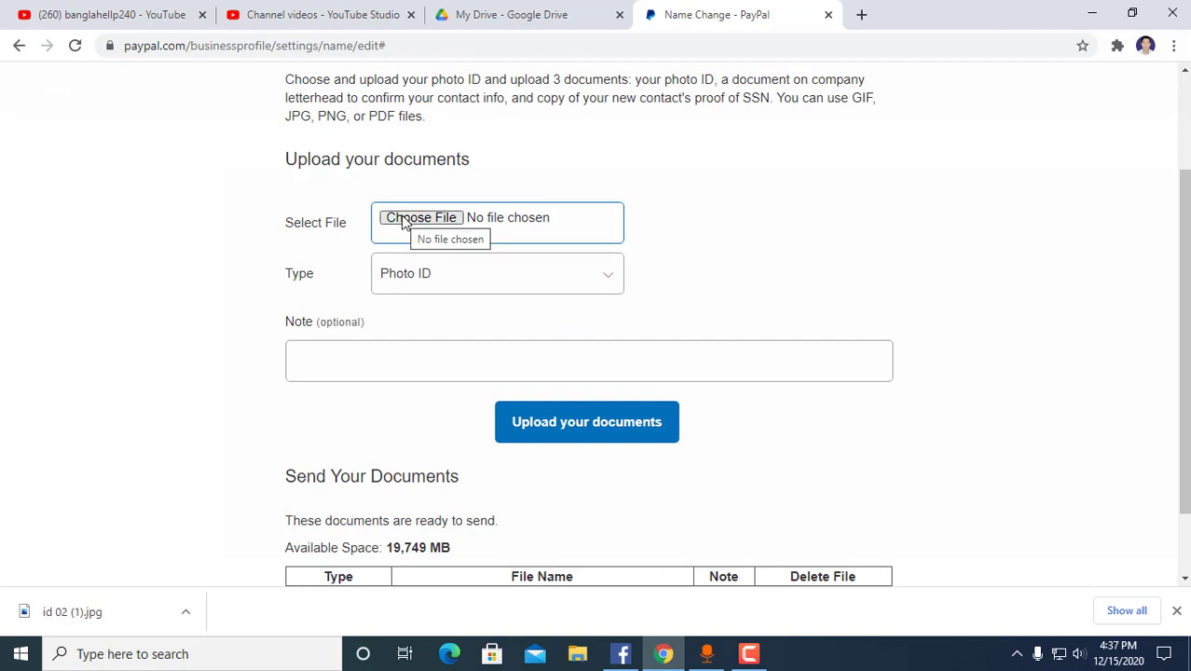
left_click(403, 222)
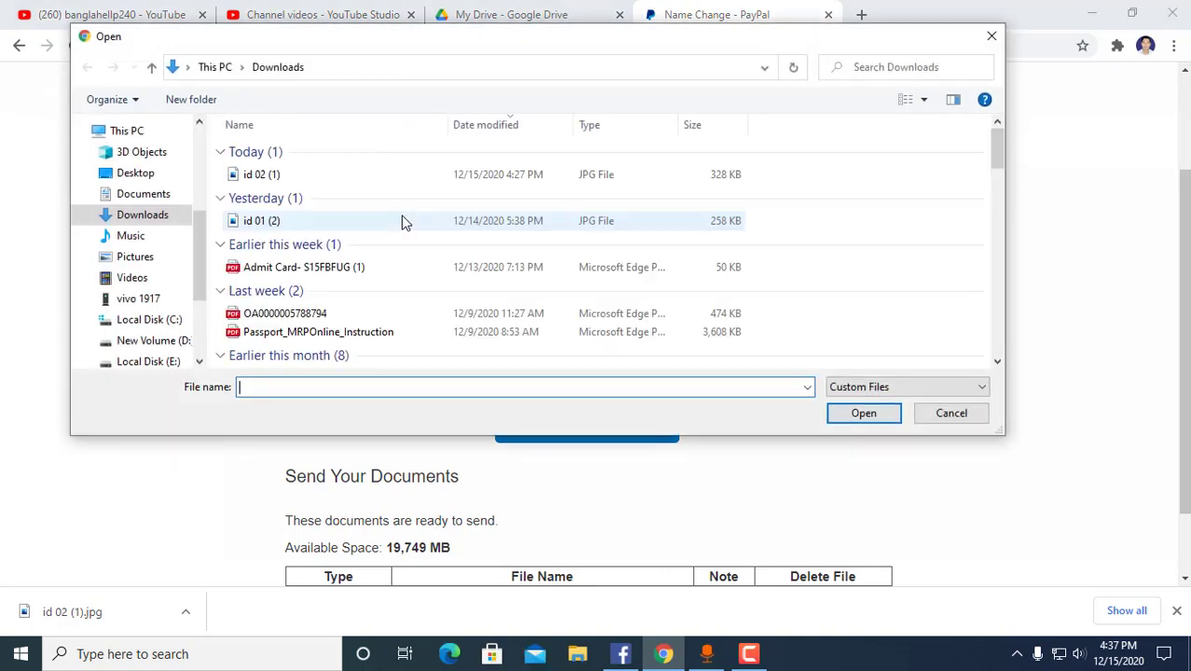
double_click(268, 175)
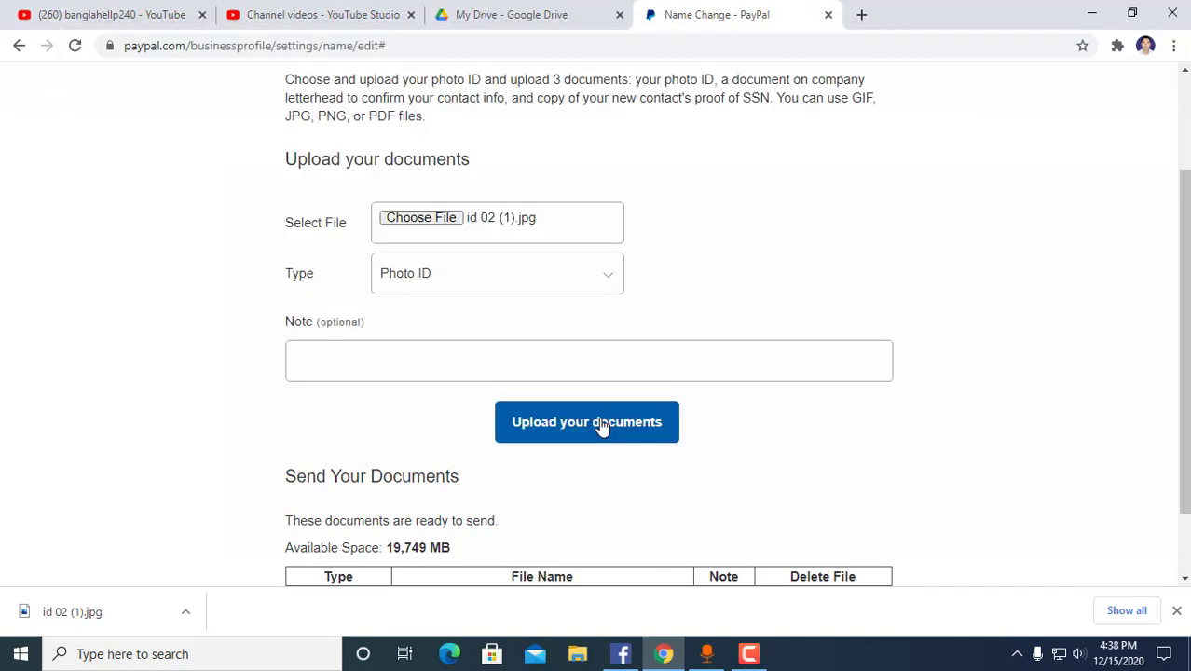
left_click(601, 425)
scroll(587, 421, "down", 3)
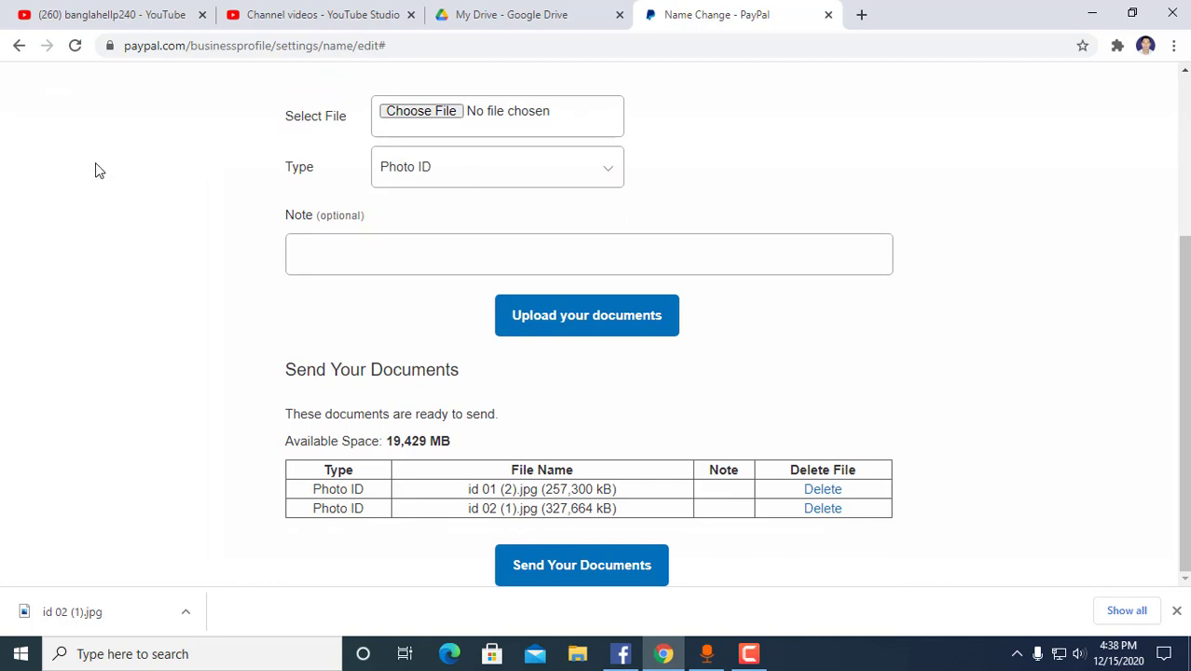
- Enter the note "this my nid card", send the uploaded documents and finish the submission
left_click(431, 267)
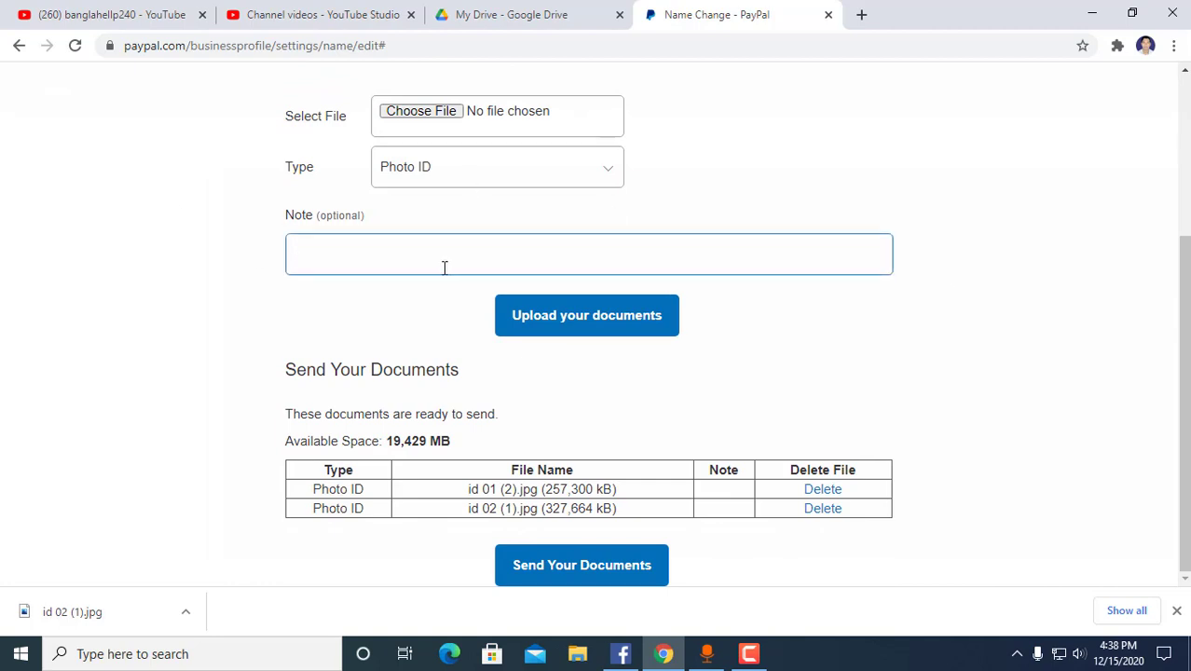
type("this my nid card")
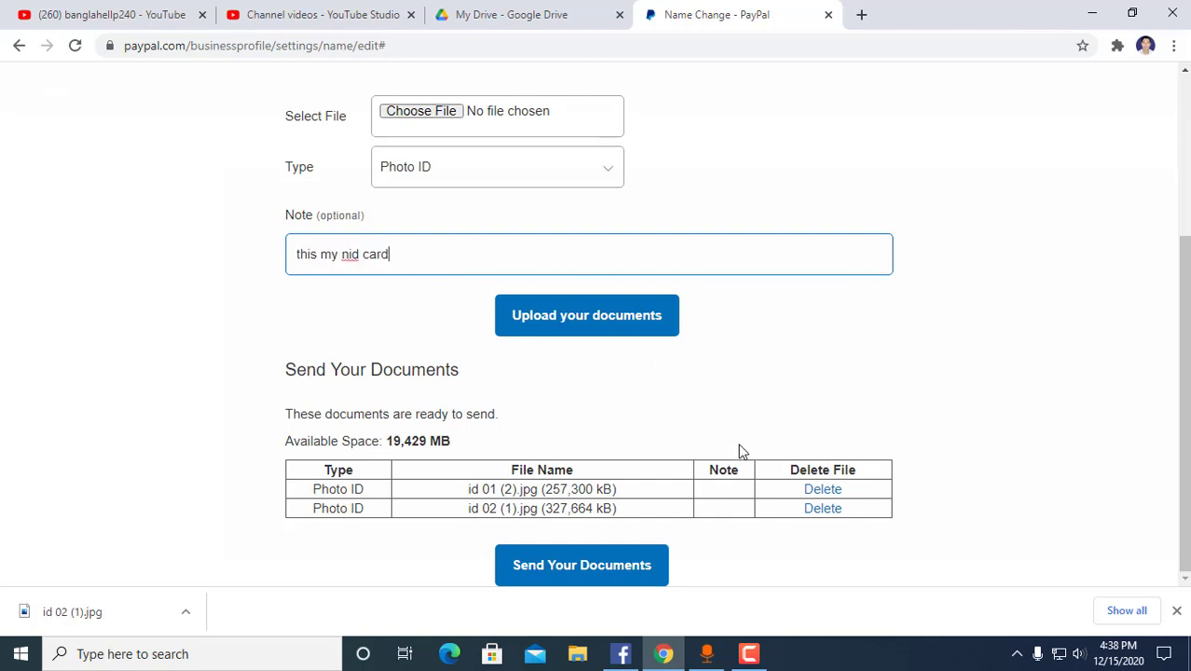
left_click(559, 576)
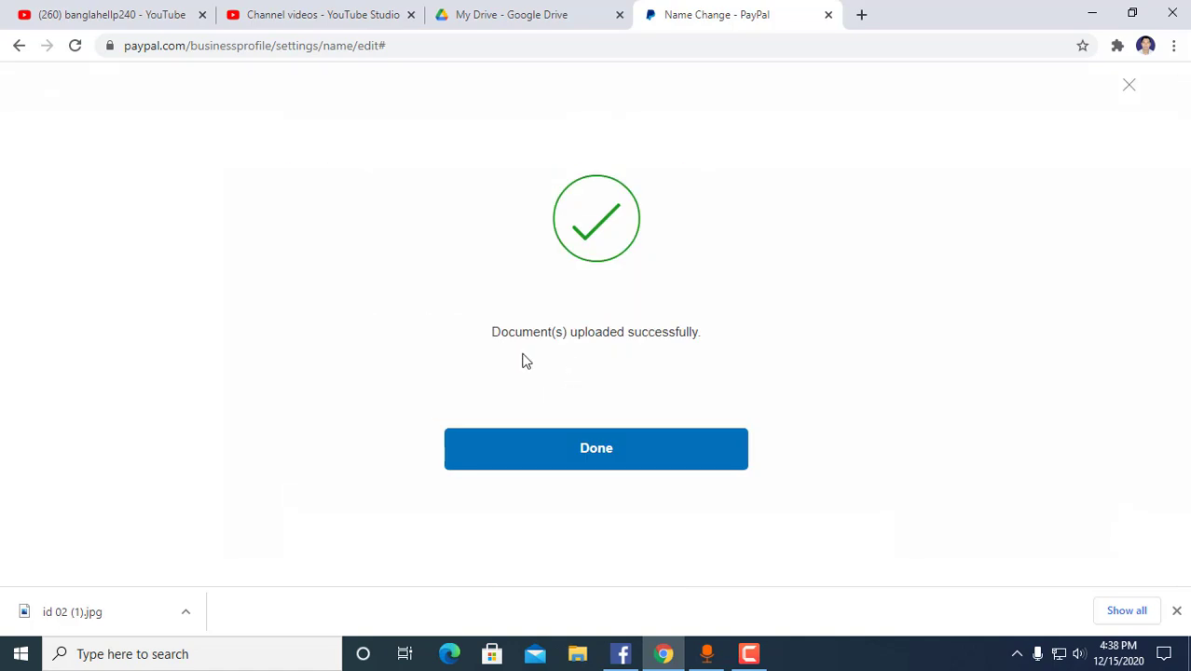
left_click(588, 447)
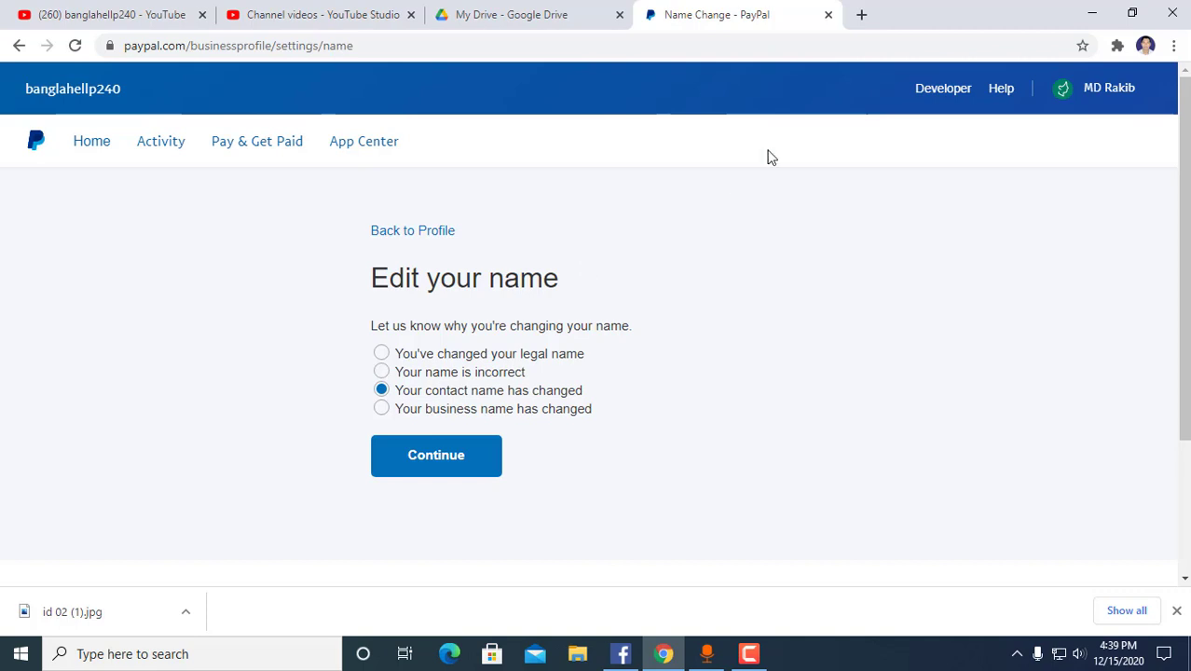
left_click(1105, 84)
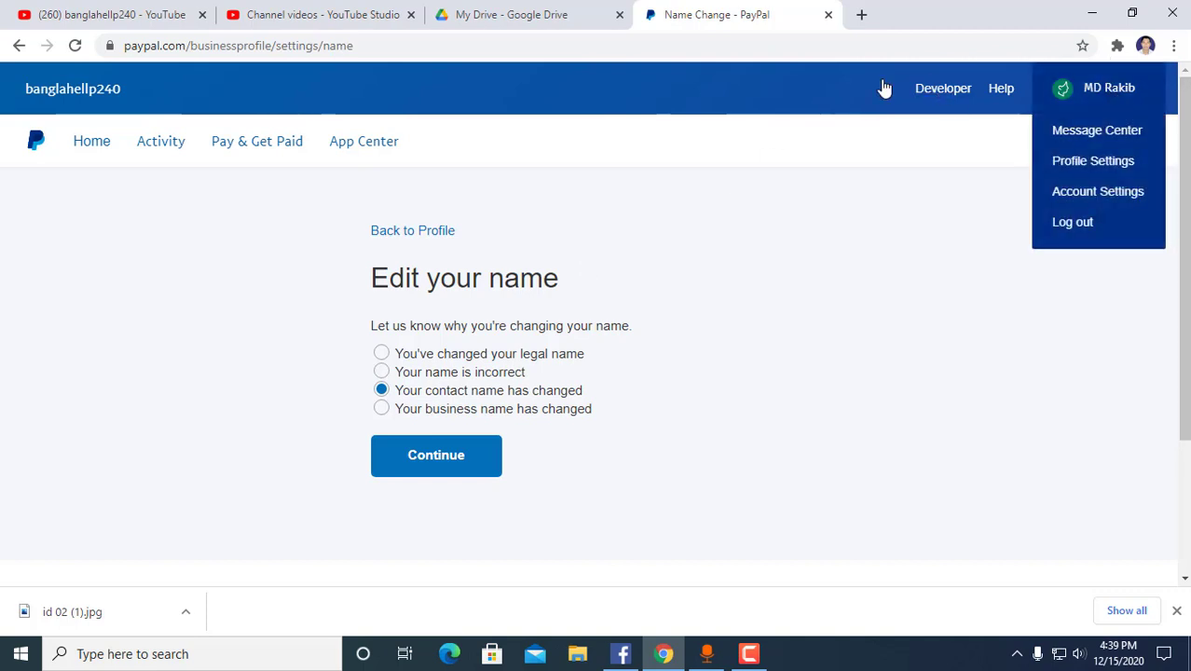